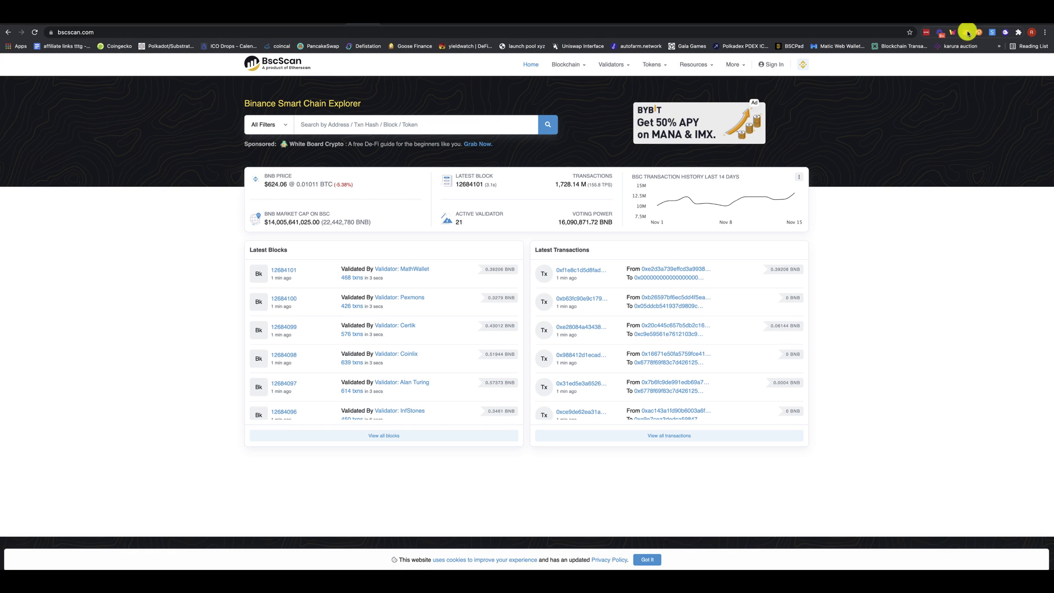
- Browse the wallet's current assets in MetaMask, then close the popup
left_click(967, 33)
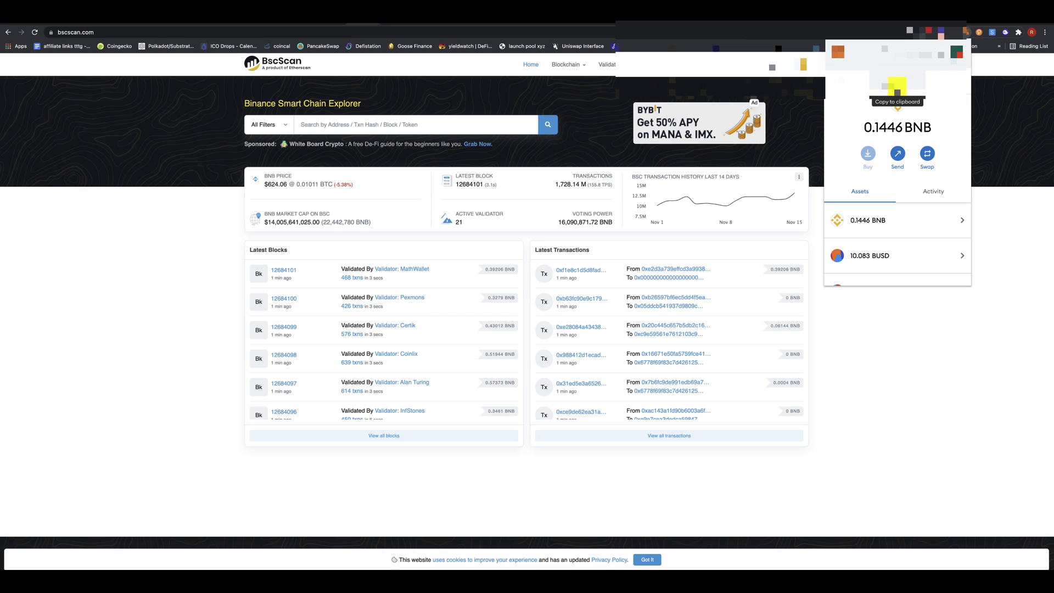
scroll(888, 208, "down", 2)
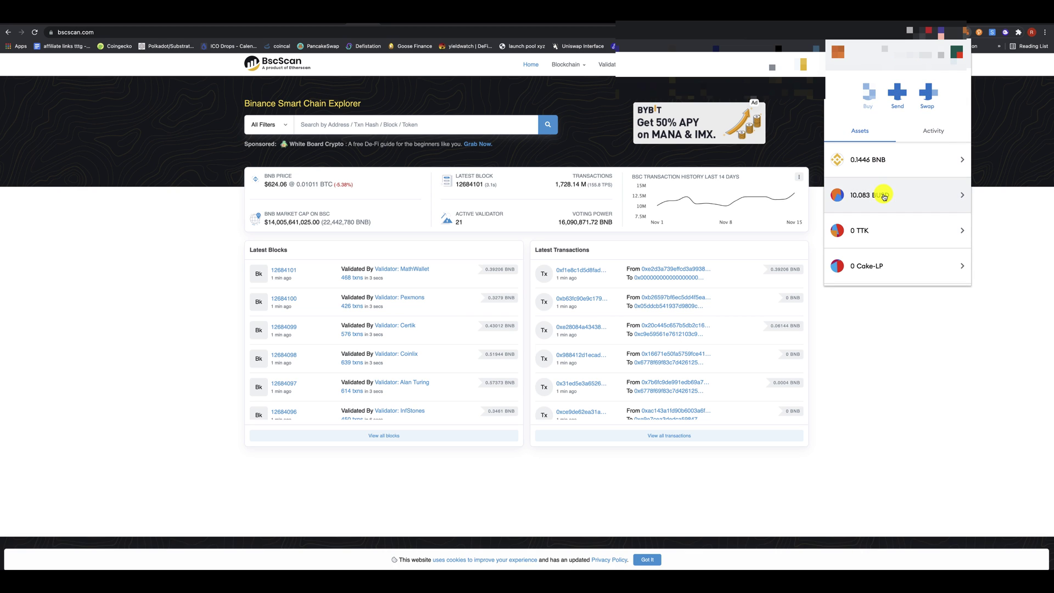
scroll(880, 189, "down", 3)
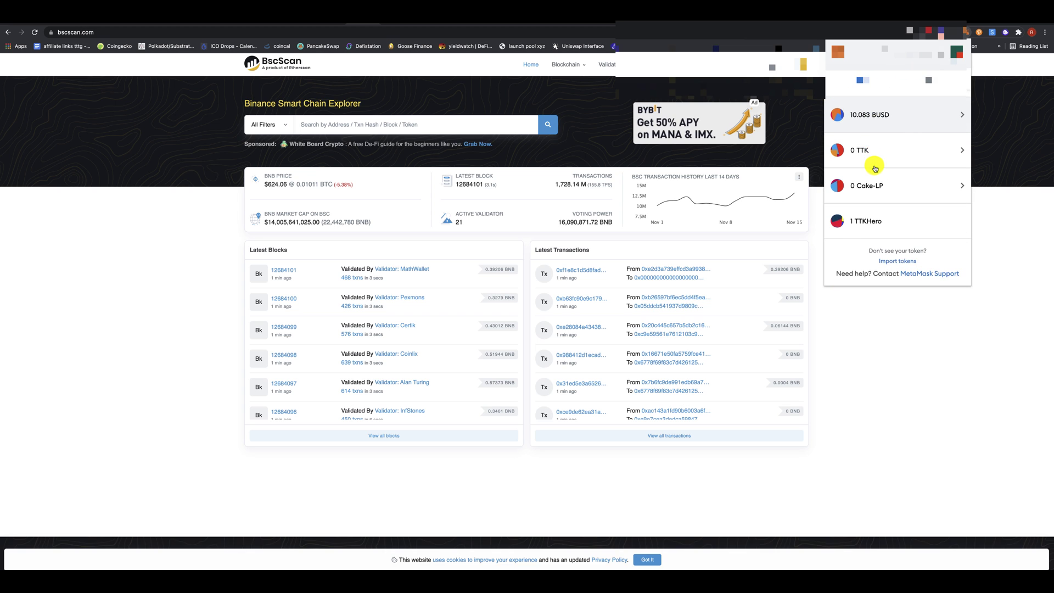
scroll(875, 168, "up", 4)
scroll(872, 165, "down", 1)
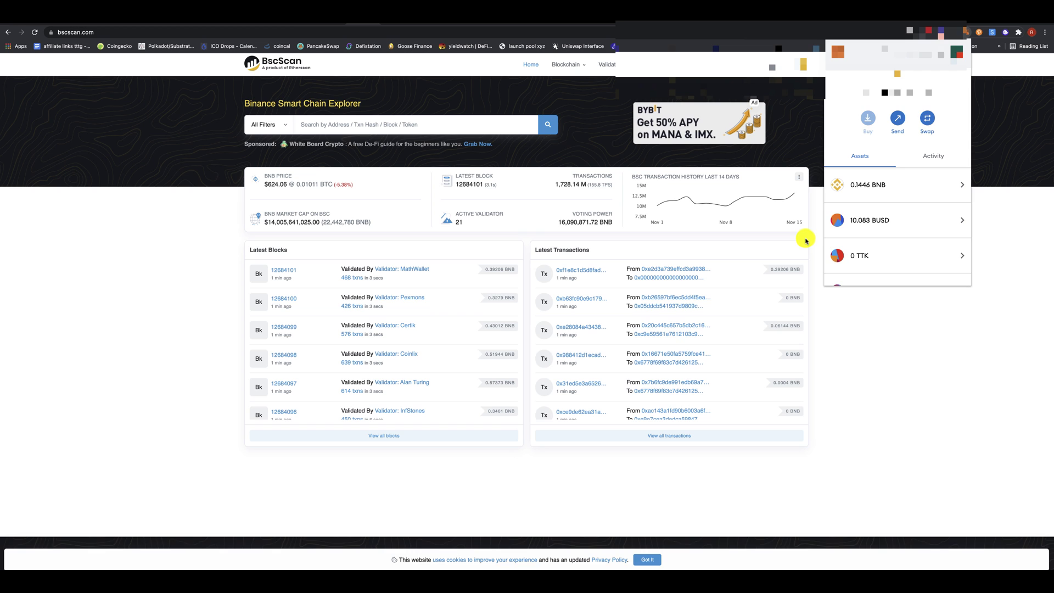
scroll(878, 190, "down", 3)
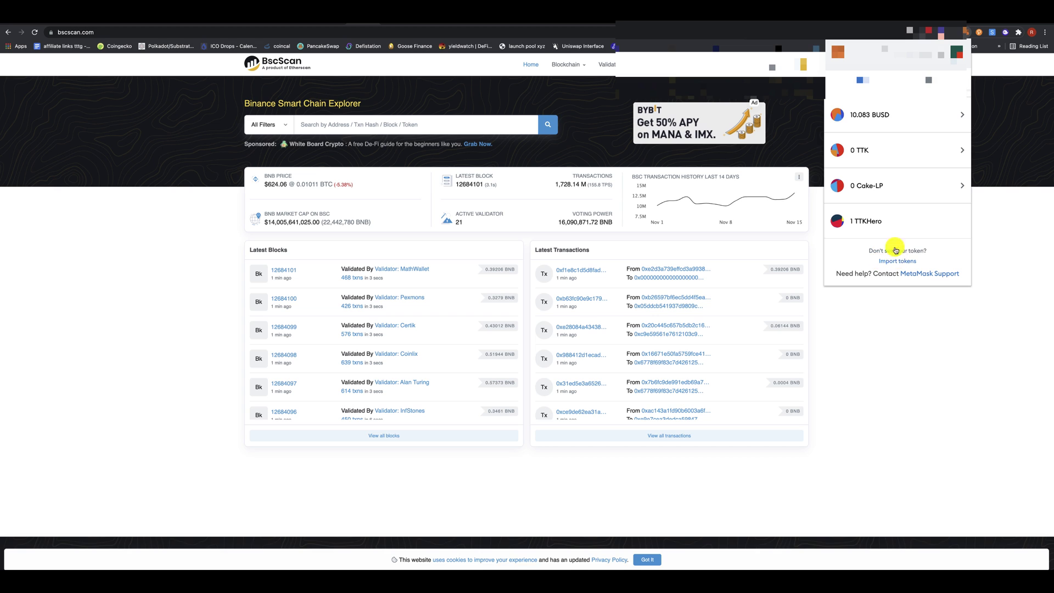
scroll(892, 220, "up", 3)
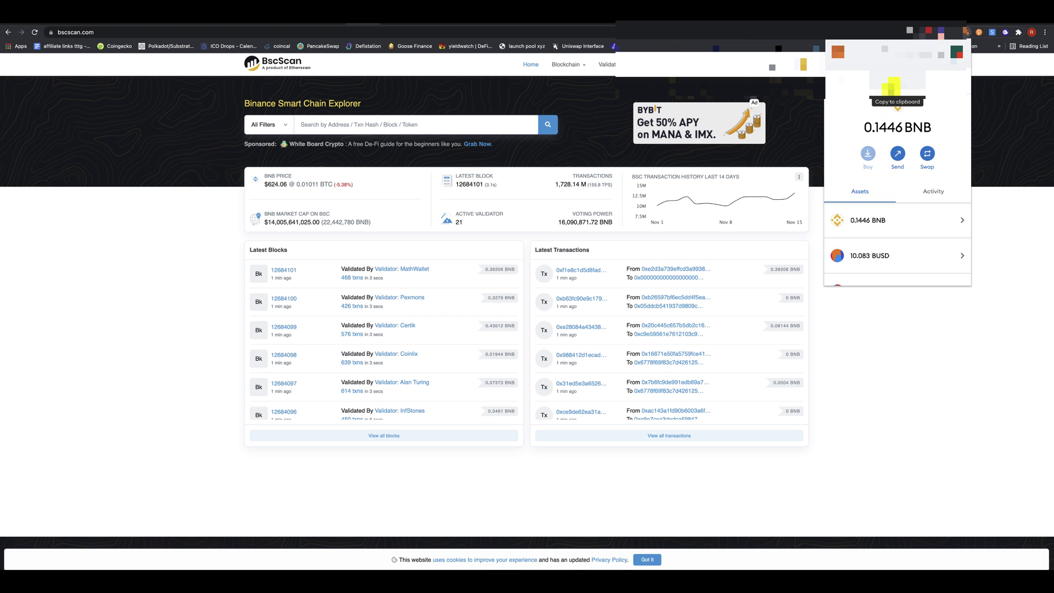
left_click(892, 87)
- Search BscScan for the pasted wallet address to open its address page
left_click(307, 126)
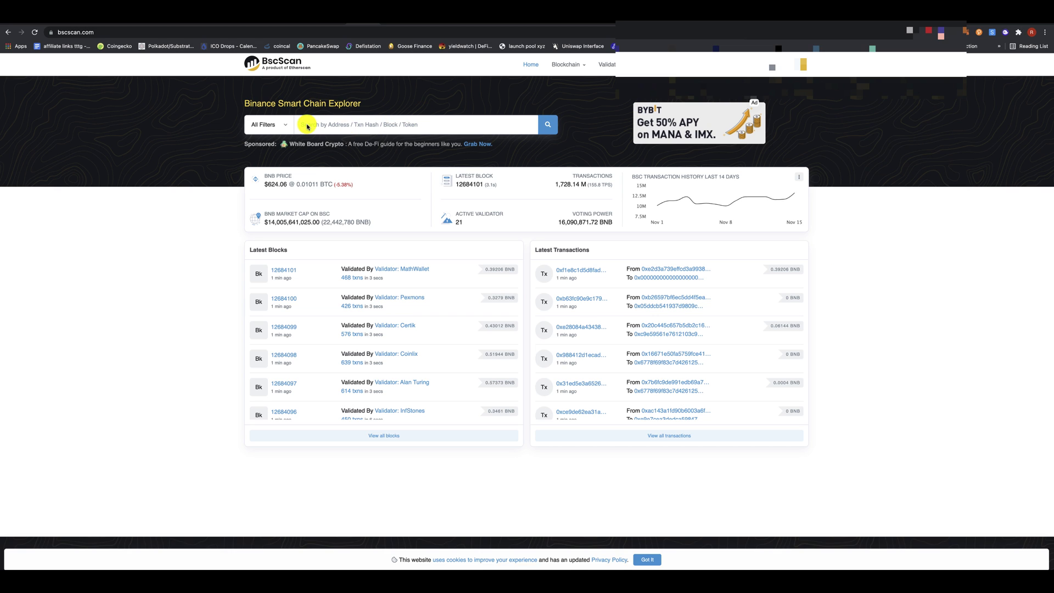
left_click(319, 125)
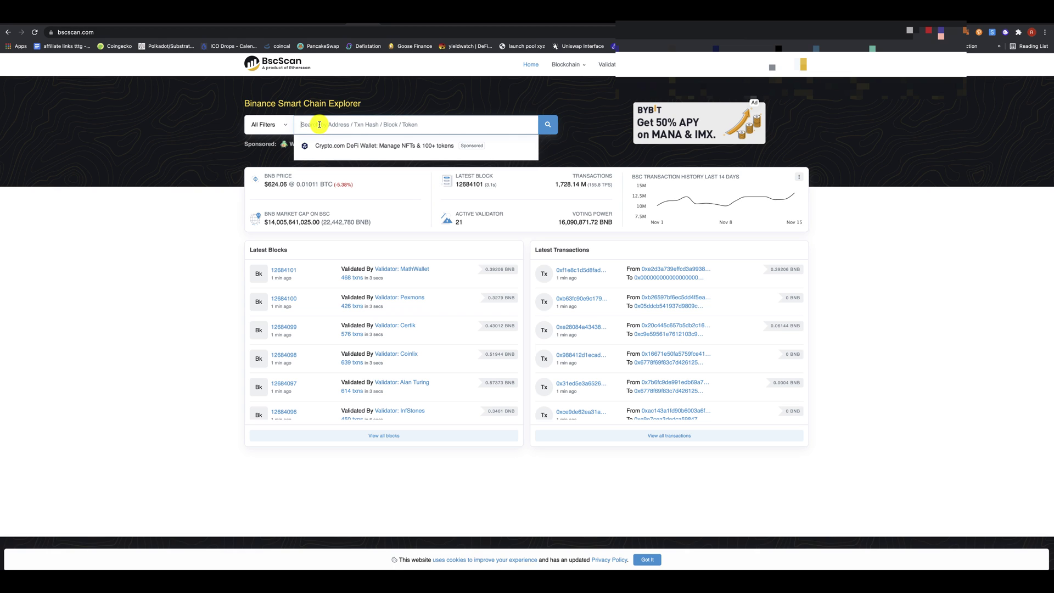
left_click(144, 149)
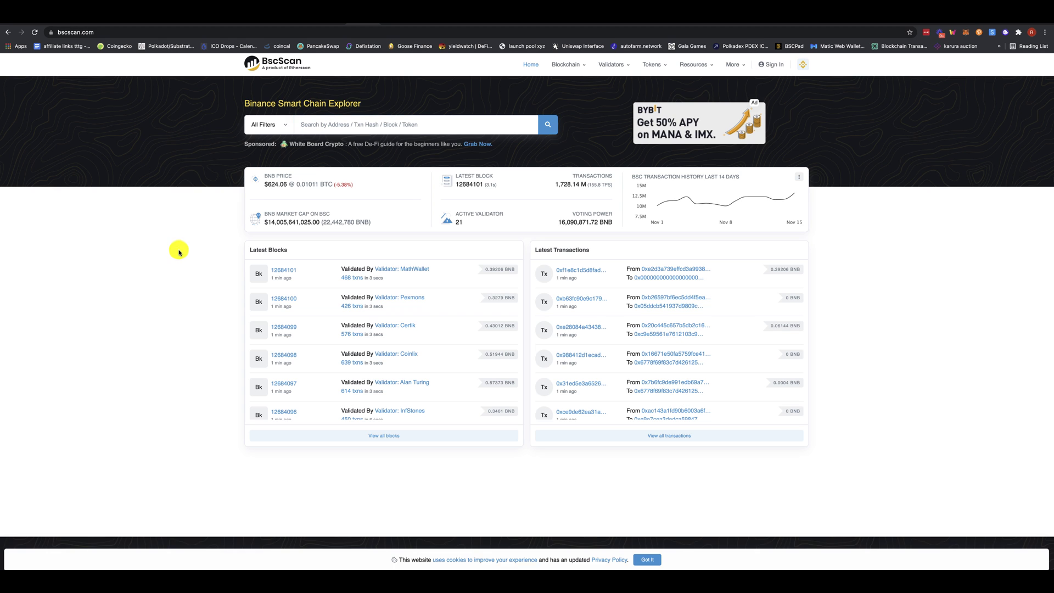
left_click(308, 126)
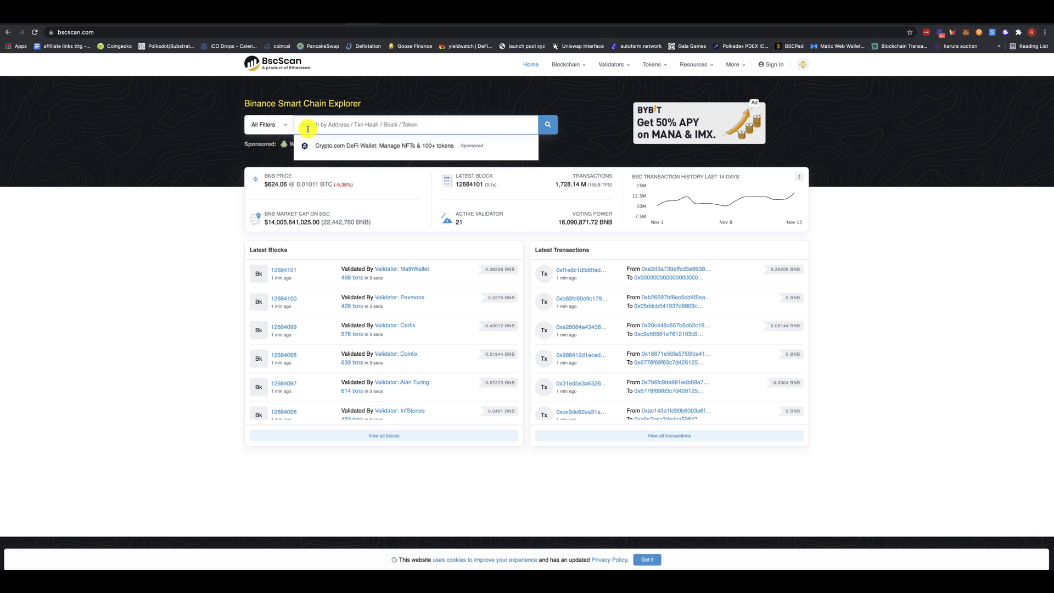
type("0xCFF0b3647A47253306F3c494DF2500d73FC96E0E")
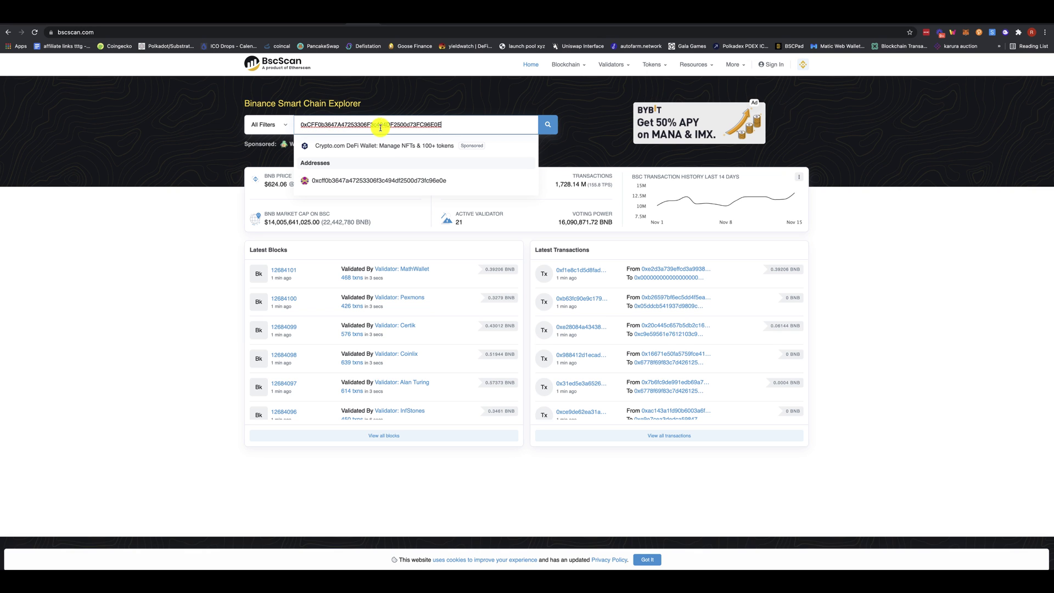
left_click(547, 125)
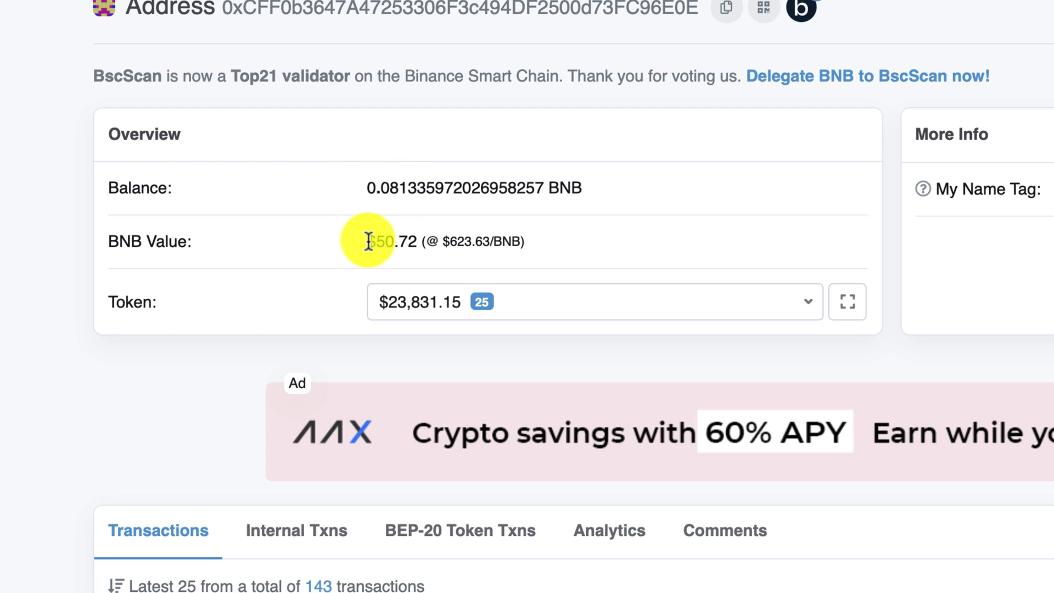
- Expand the address's Token dropdown to list its 25 BEP-20 holdings, led by BSC-USD
left_click_drag(368, 242, 521, 236)
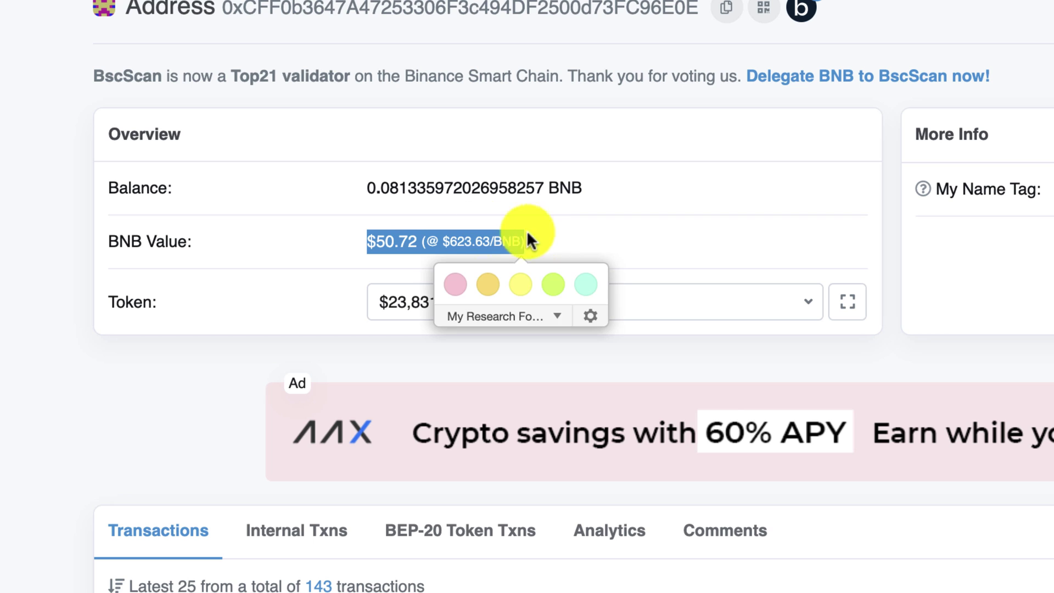
left_click(62, 220)
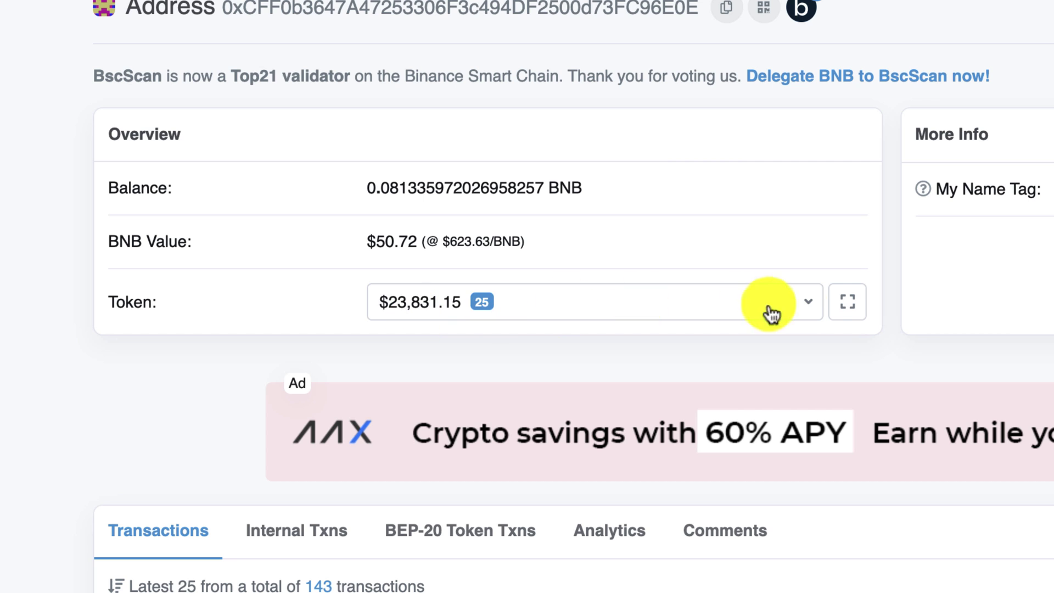
left_click(807, 310)
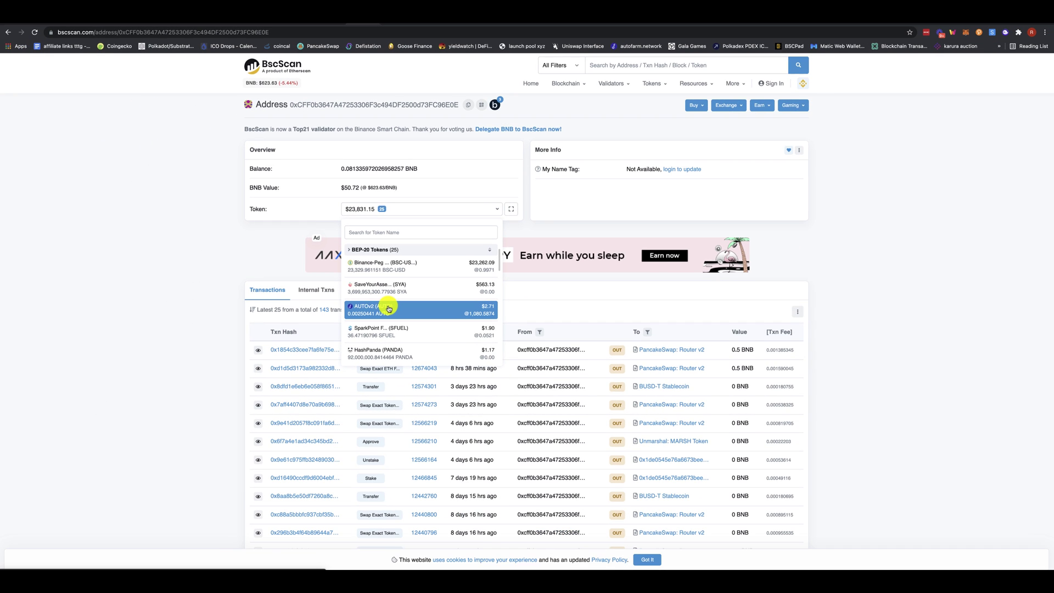
- Scroll through the token holdings (AGMC.io, ALPACA, ARKR and others), then close the list
scroll(389, 308, "down", 1)
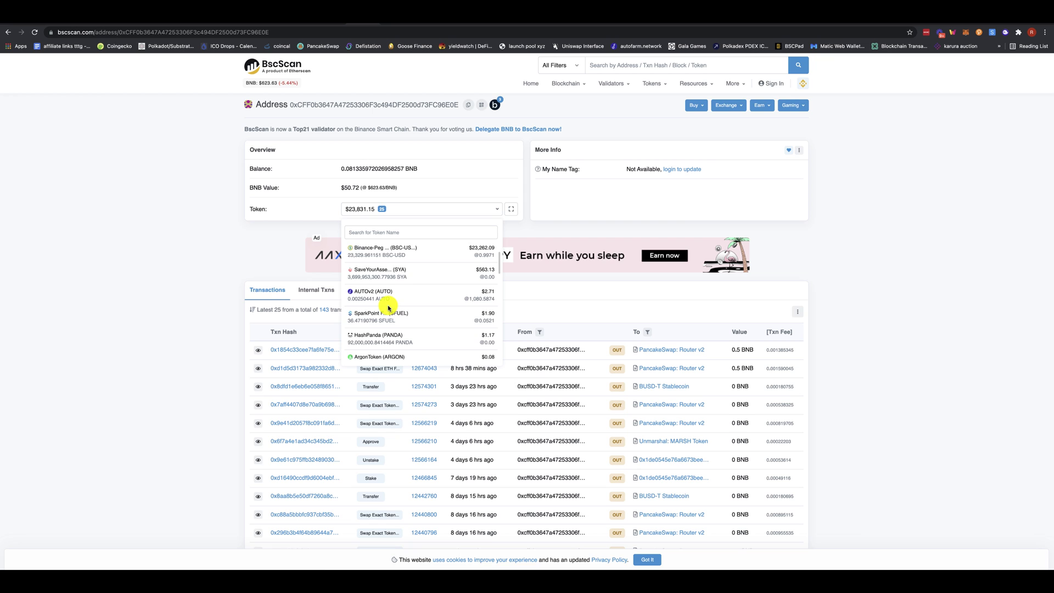
scroll(388, 309, "down", 3)
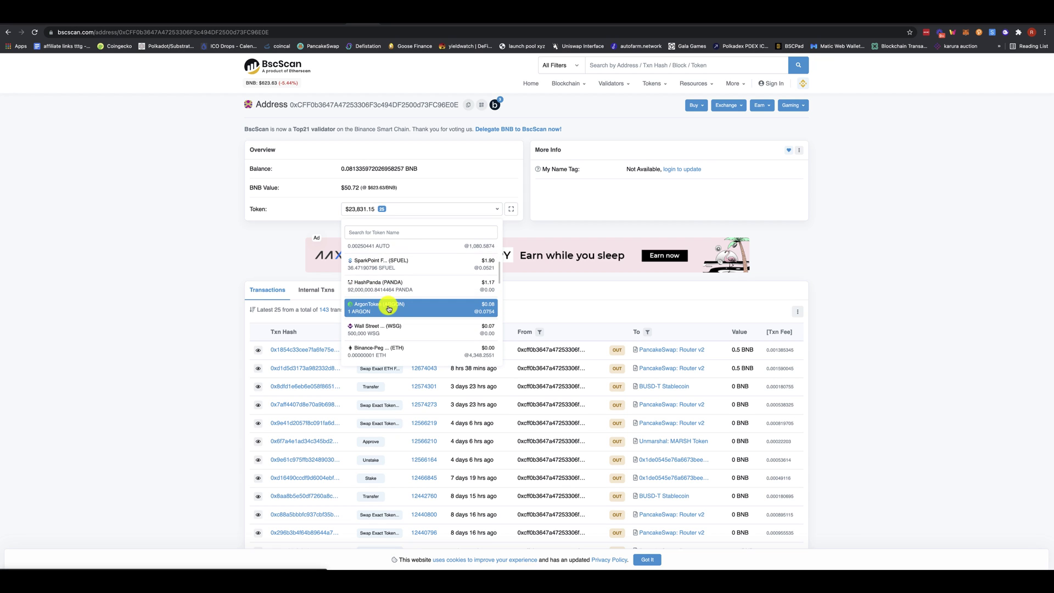
scroll(389, 309, "down", 5)
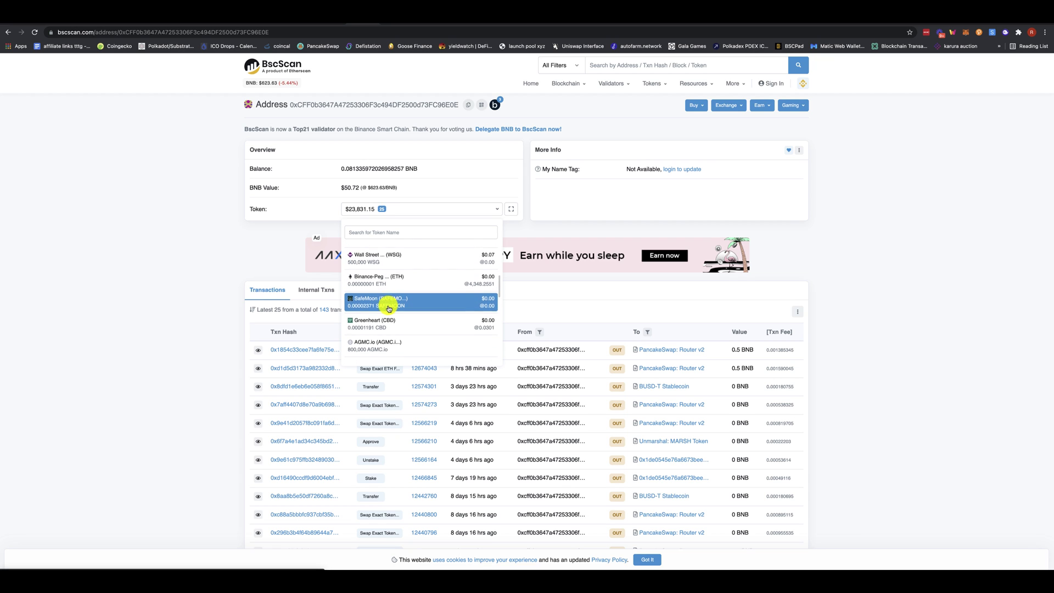
scroll(389, 308, "down", 8)
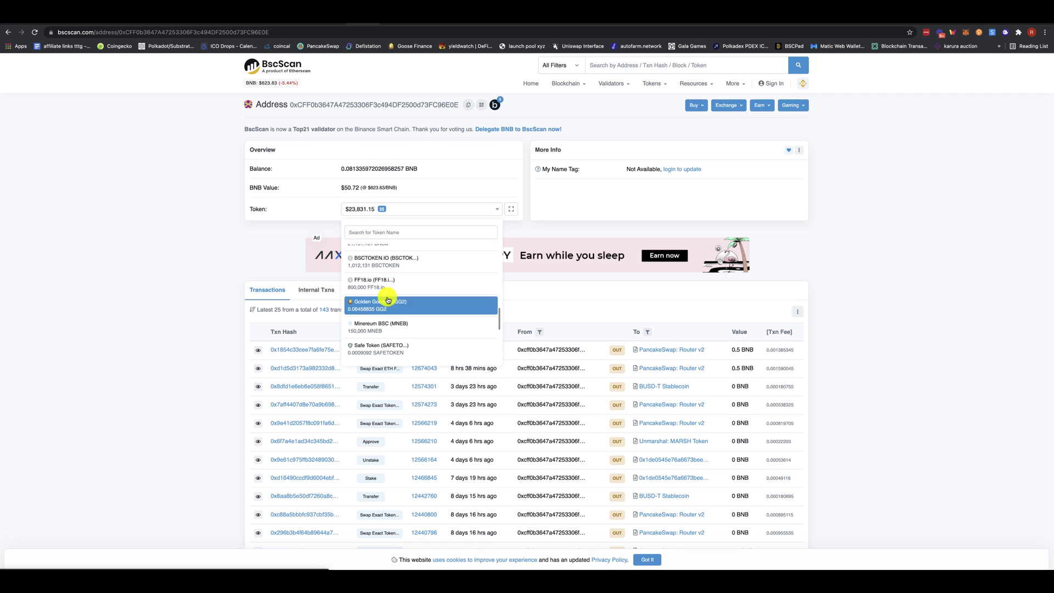
scroll(387, 299, "up", 10)
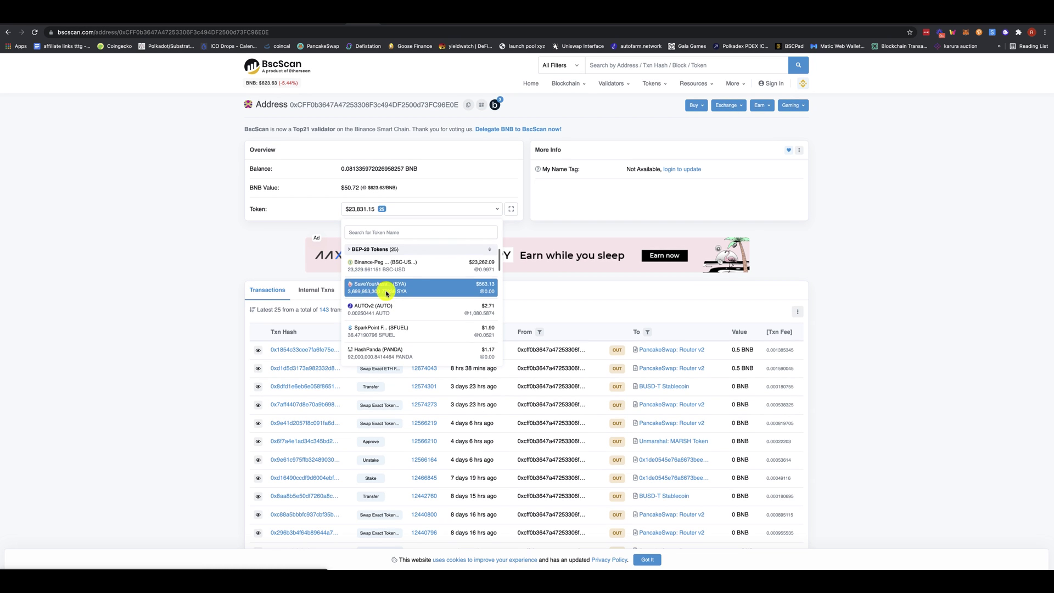
scroll(387, 295, "down", 4)
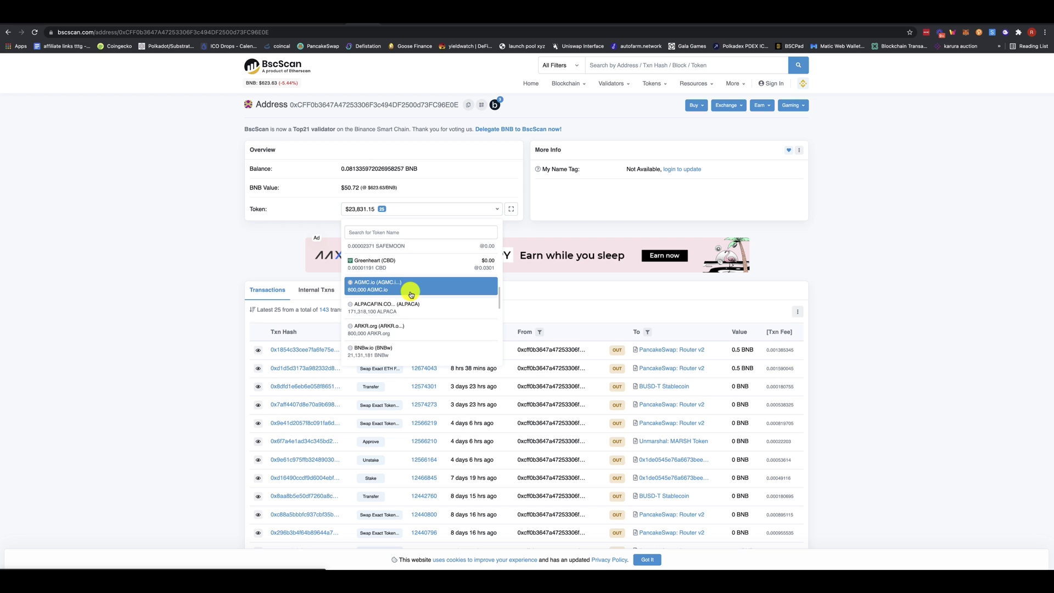
scroll(401, 288, "up", 6)
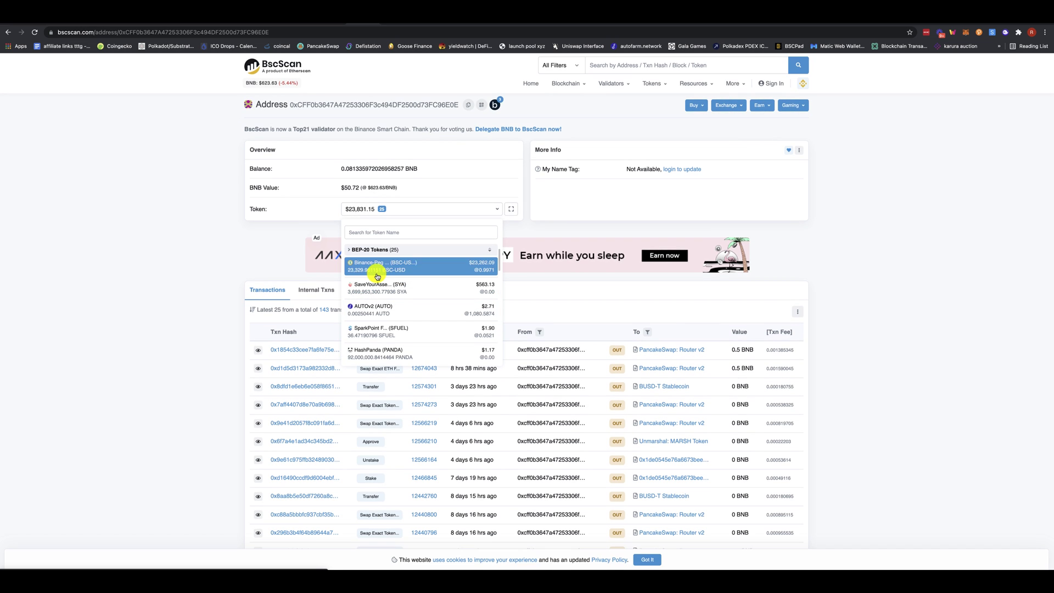
left_click(227, 225)
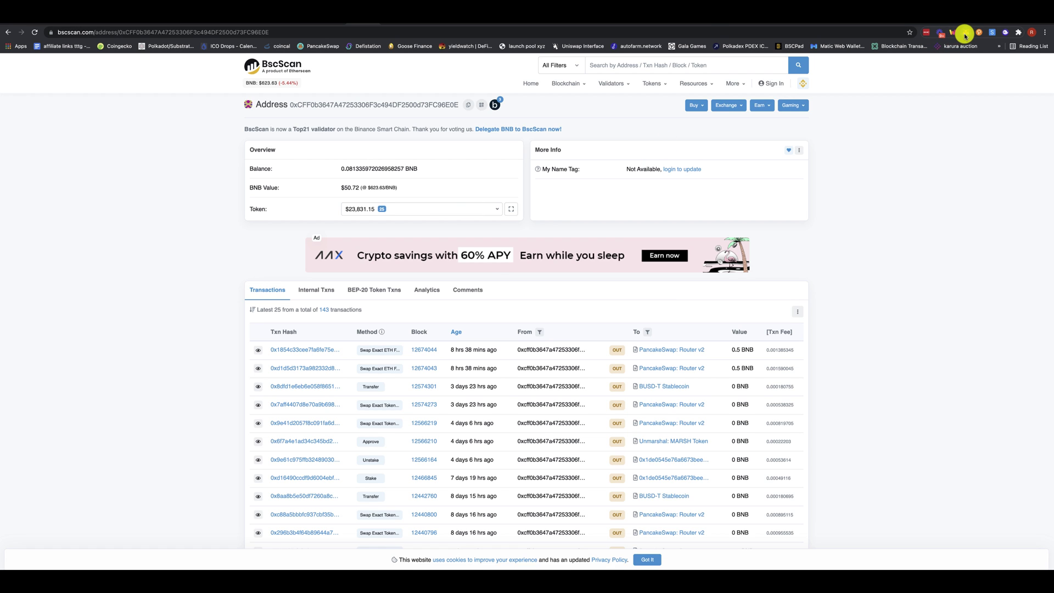
- Review MetaMask's assets (BNB, BUSD, TTK, Cake-LP), then reopen the BscScan token holdings list
left_click(965, 36)
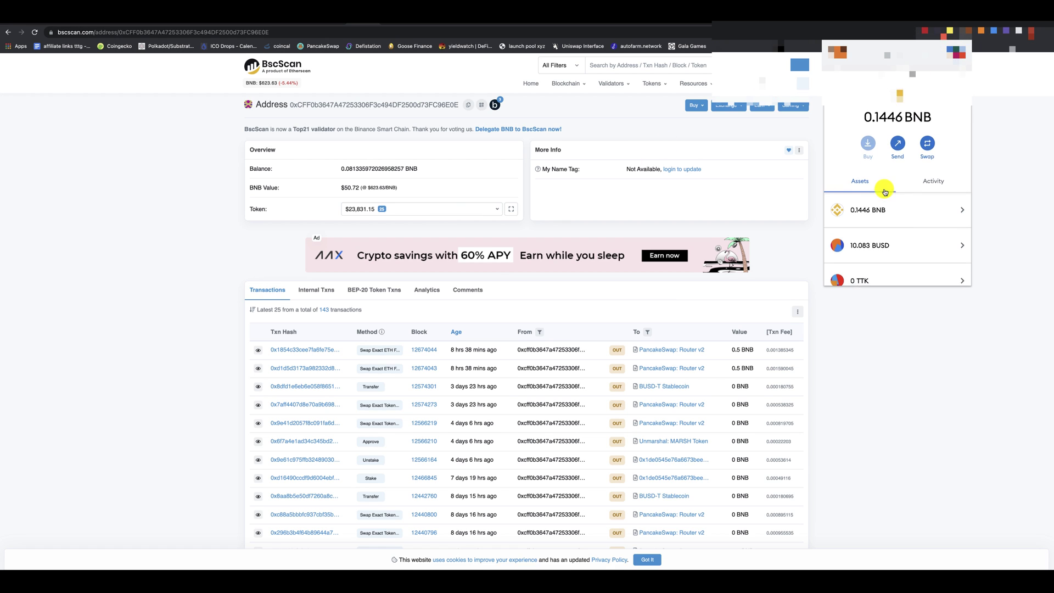
scroll(885, 191, "down", 2)
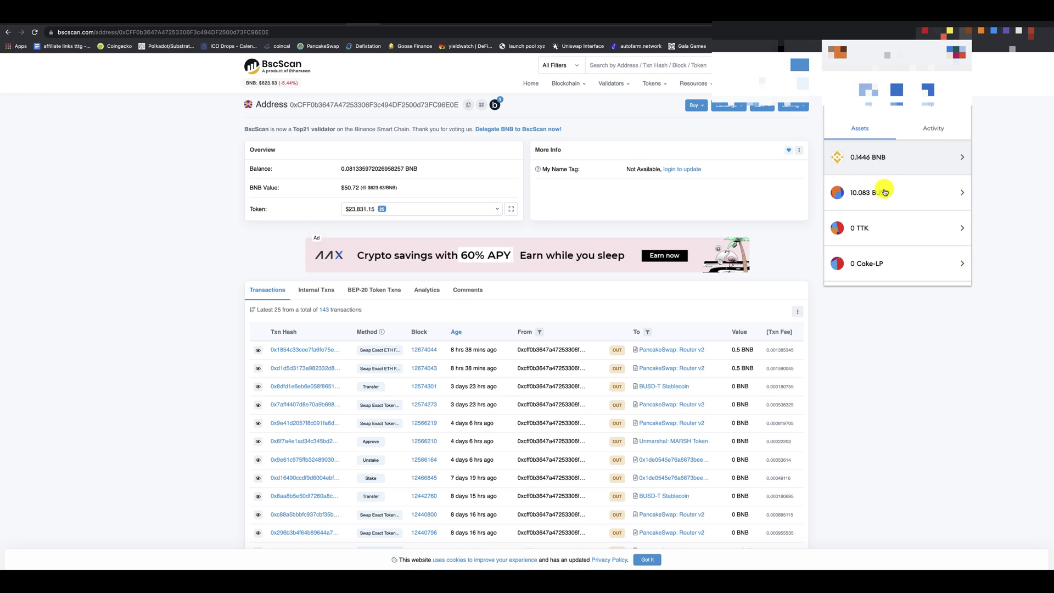
scroll(883, 190, "down", 3)
left_click(189, 236)
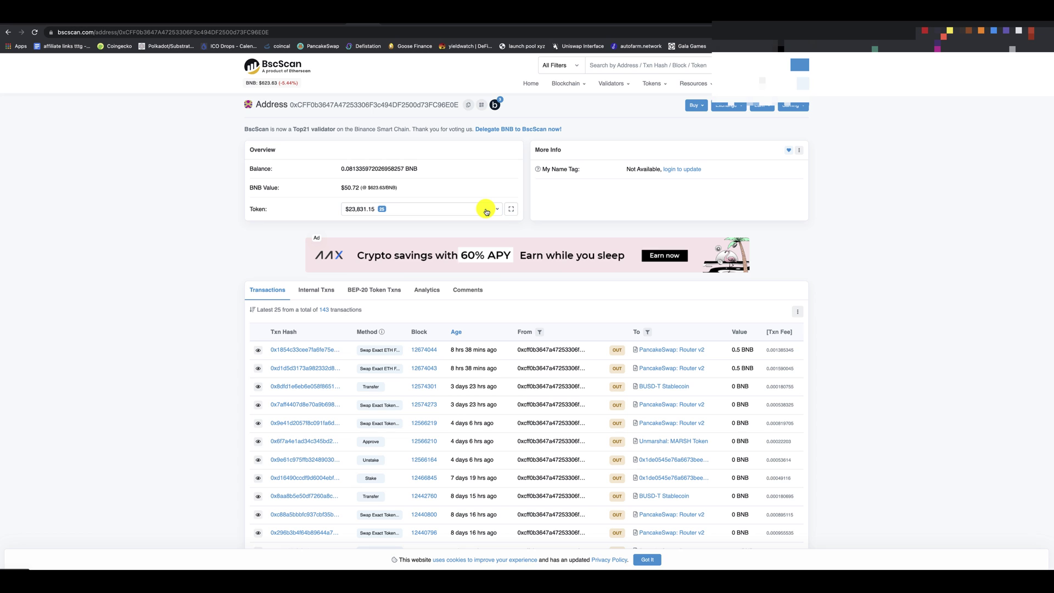
left_click(486, 210)
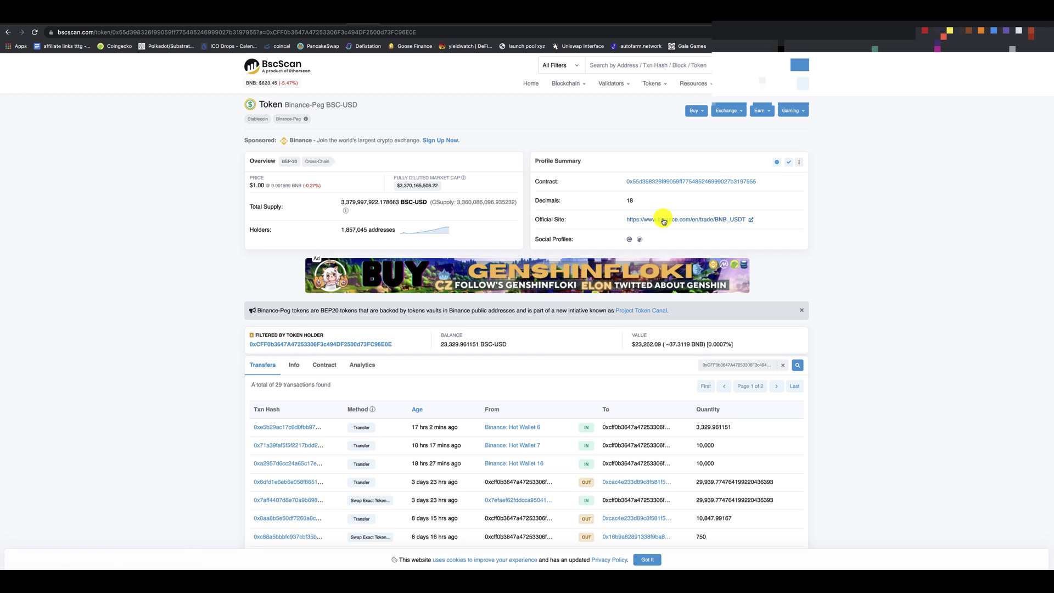
- Copy the Binance-Peg BSC-USD contract address from the Profile Summary
left_click(764, 182)
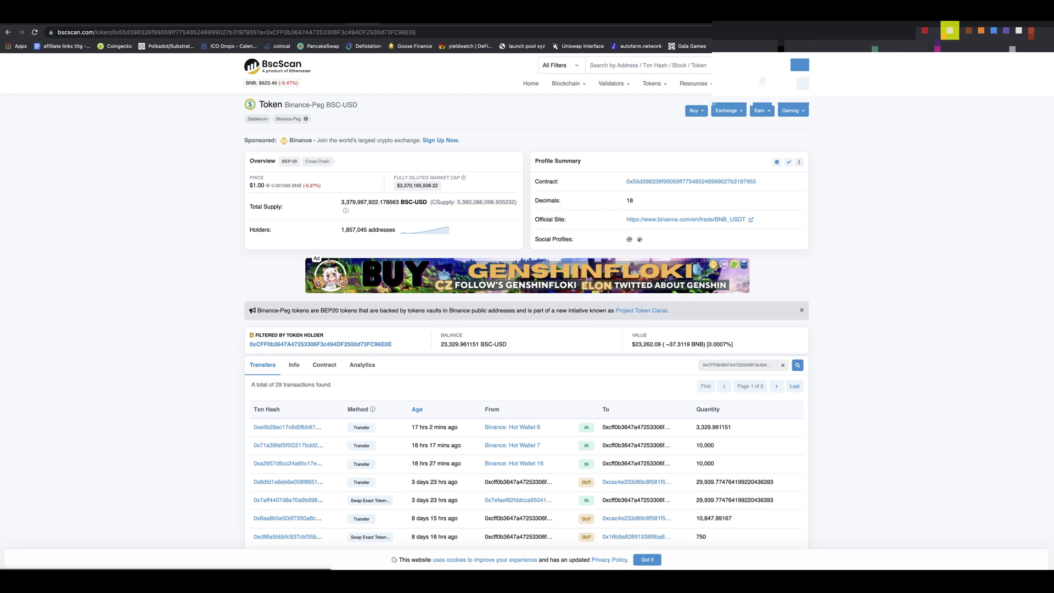
- Import the copied BSC-USD contract into MetaMask as custom token USDT with 18 decimals
left_click(965, 30)
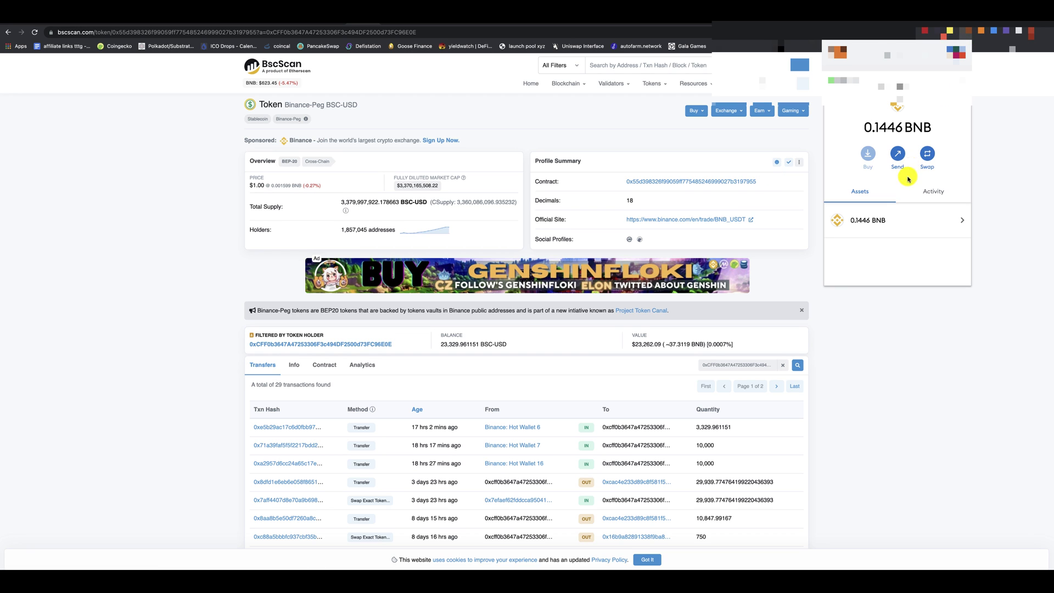
scroll(906, 176, "down", 3)
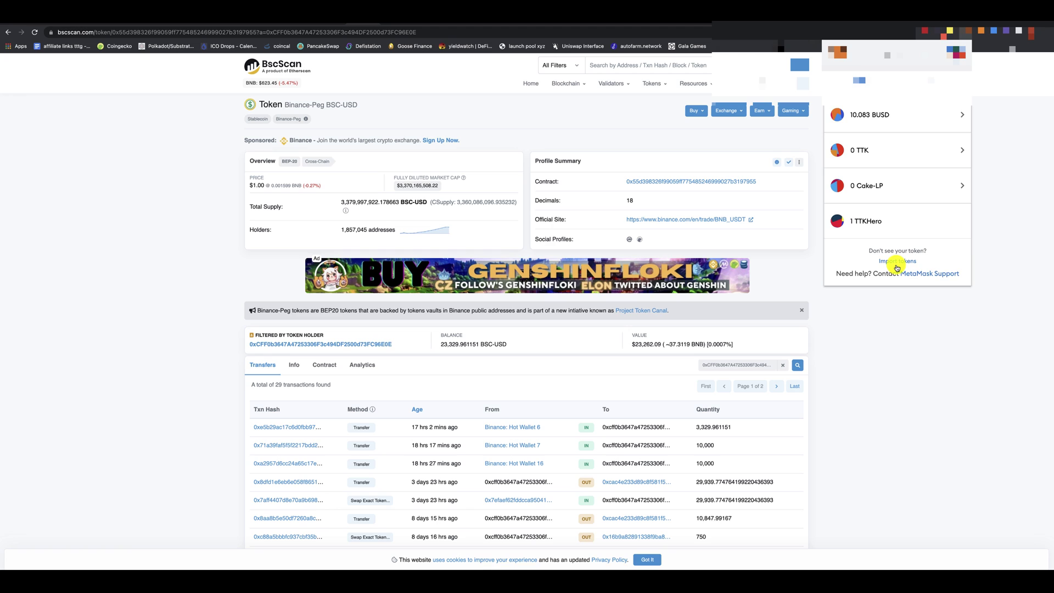
left_click(896, 264)
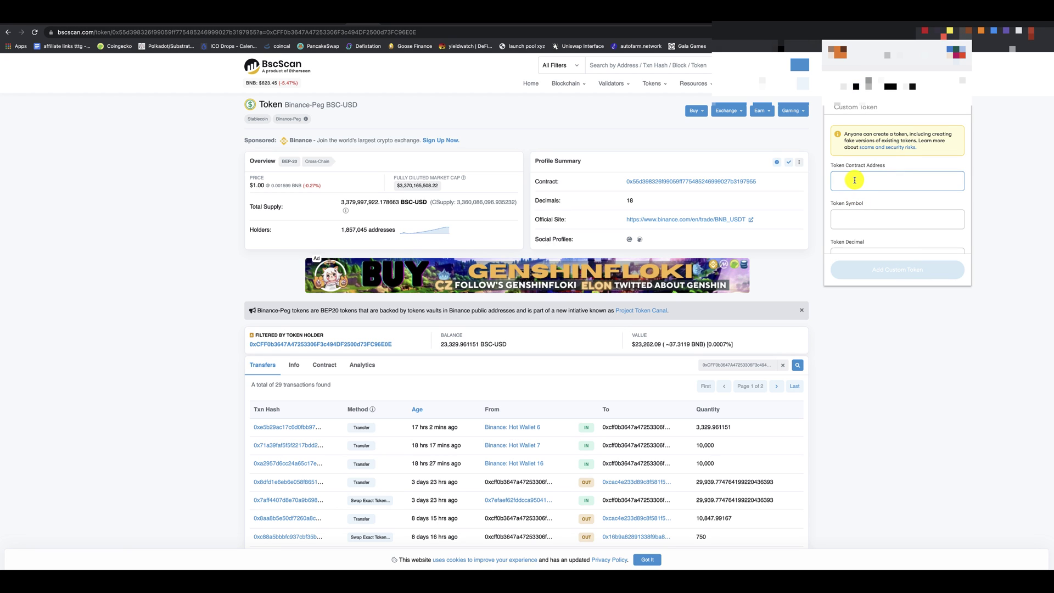
key("super+v")
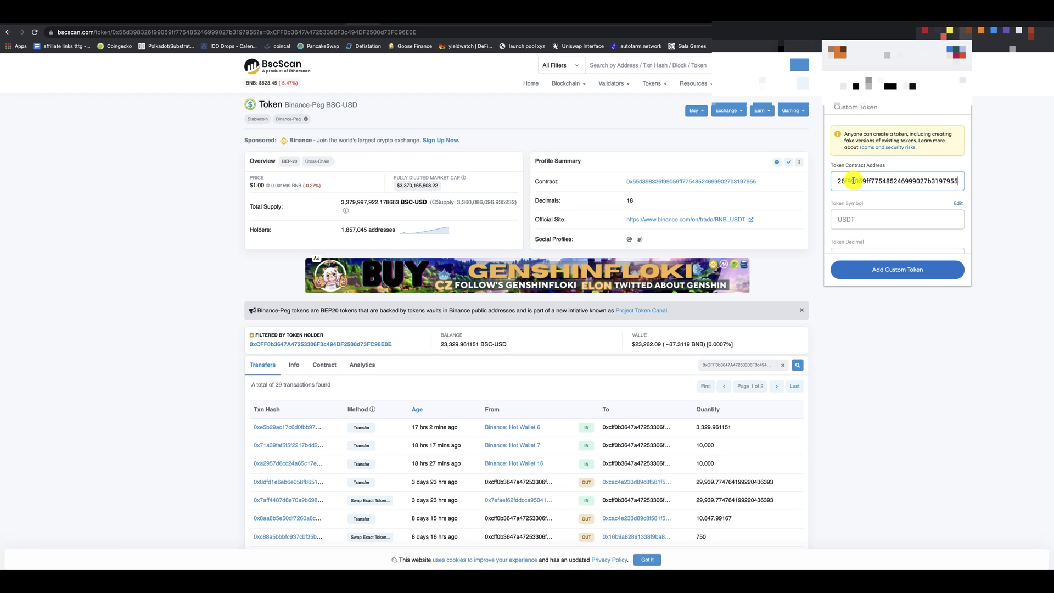
left_click(892, 268)
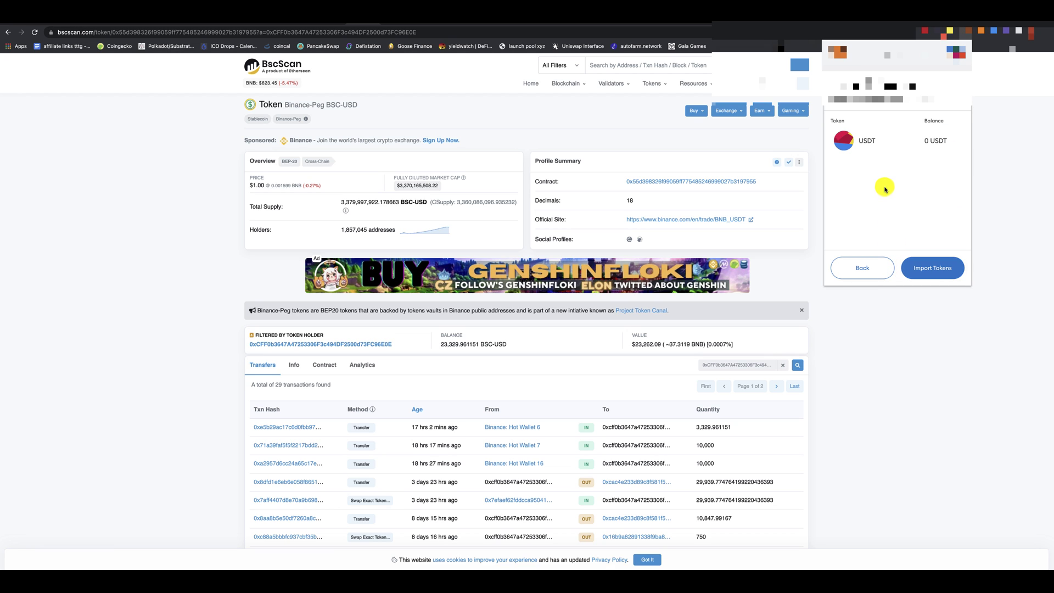
left_click(941, 278)
left_click(682, 153)
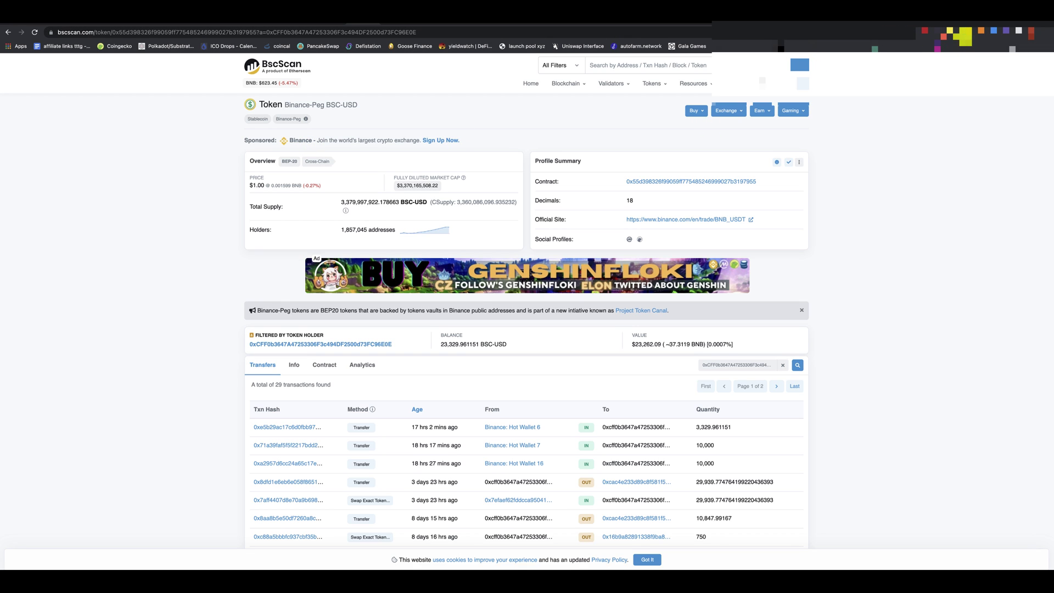
left_click(961, 36)
scroll(893, 183, "down", 5)
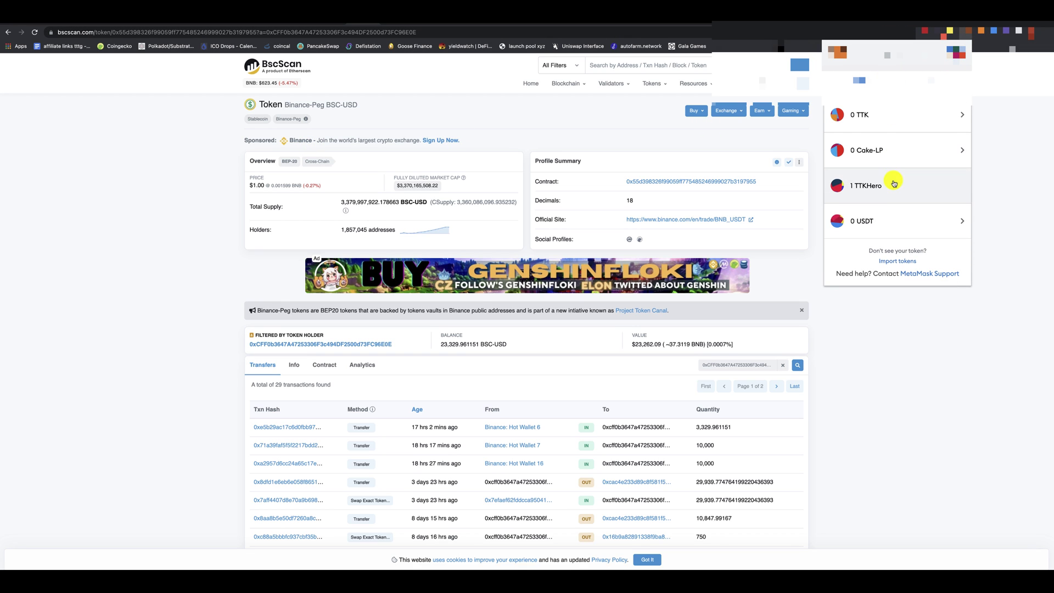
left_click(509, 144)
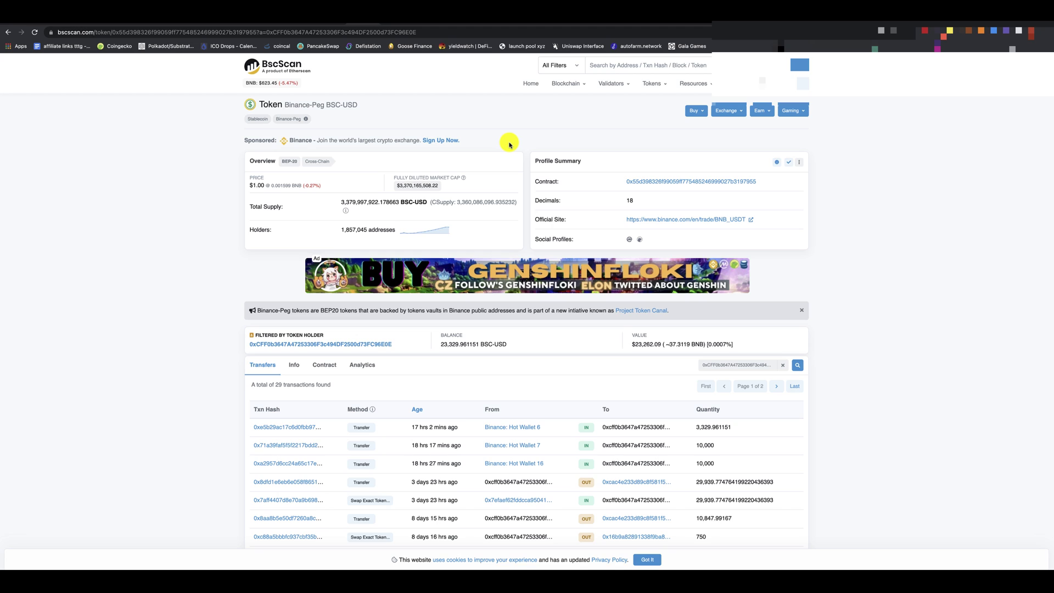